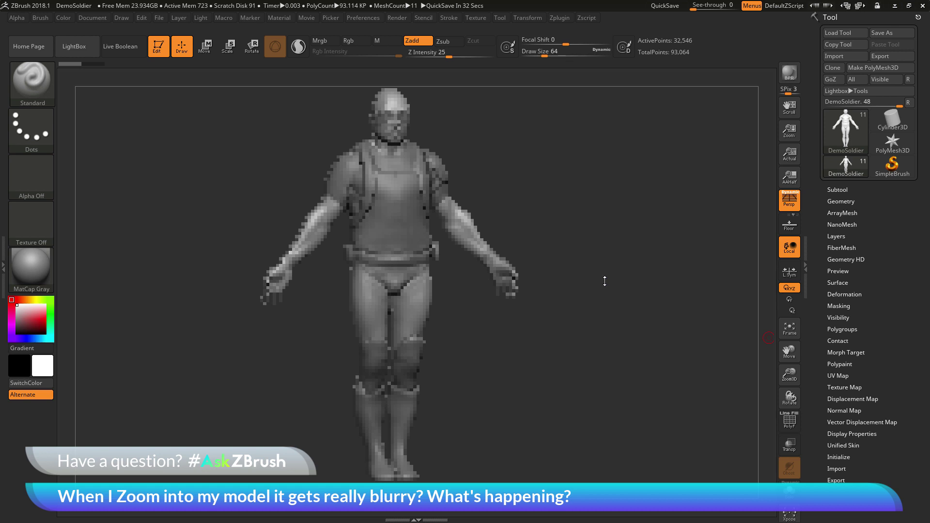
Reload the DemoSoldier.ZPR project and hide the floor grid
{"action": "mouse_move", "coordinate": [625, 283]}
{"action": "left_mouse_down"}
{"action": "mouse_move", "coordinate": [582, 279]}
{"action": "mouse_move", "coordinate": [641, 280]}
{"action": "mouse_move", "coordinate": [584, 281]}
{"action": "mouse_move", "coordinate": [622, 280]}
{"action": "left_mouse_up"}
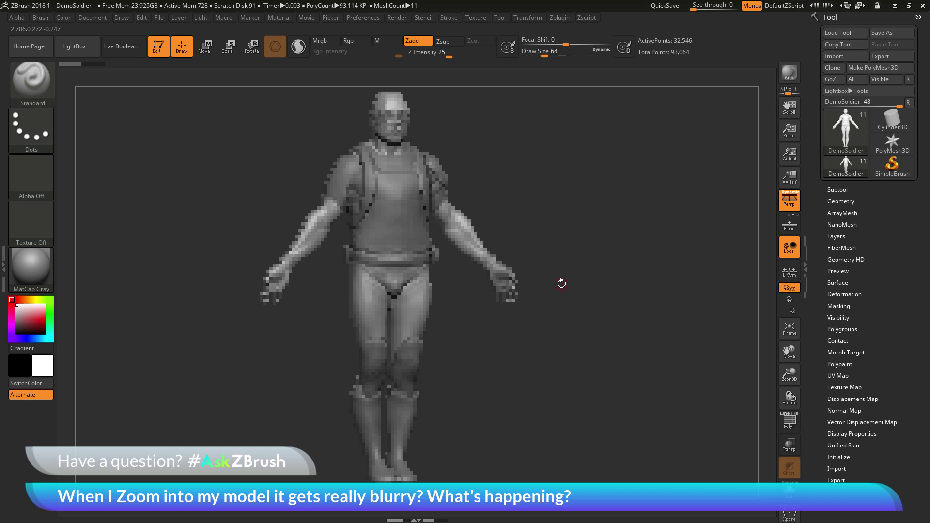
{"action": "key", "text": "comma"}
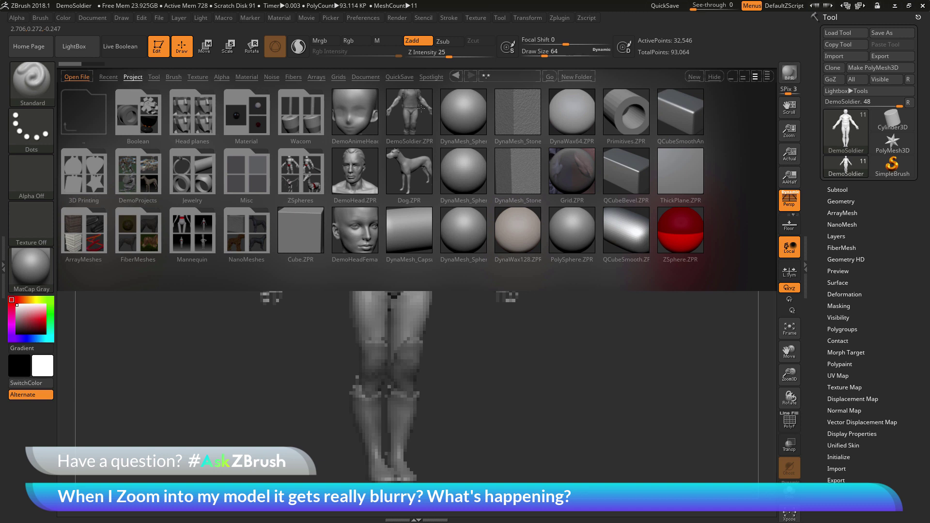
{"action": "left_click", "coordinate": [408, 117]}
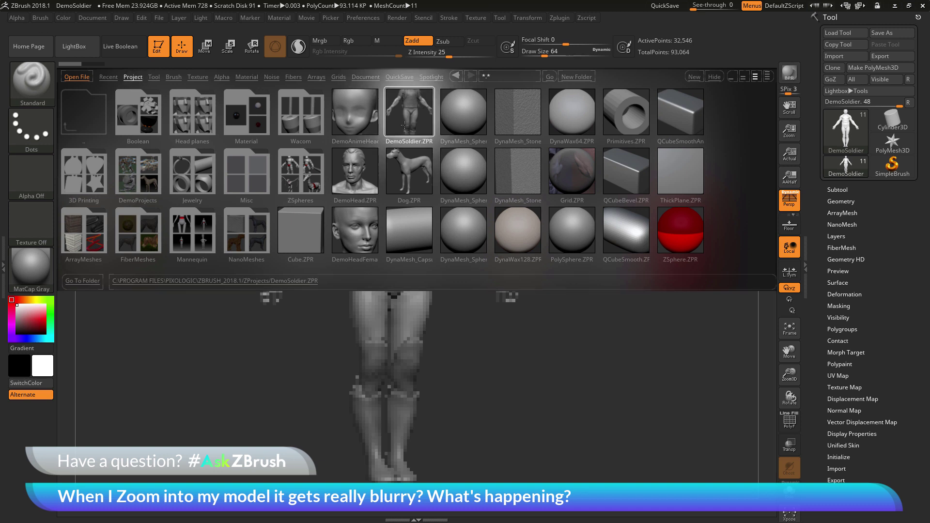
{"action": "double_click", "coordinate": [404, 125]}
{"action": "left_click", "coordinate": [494, 289]}
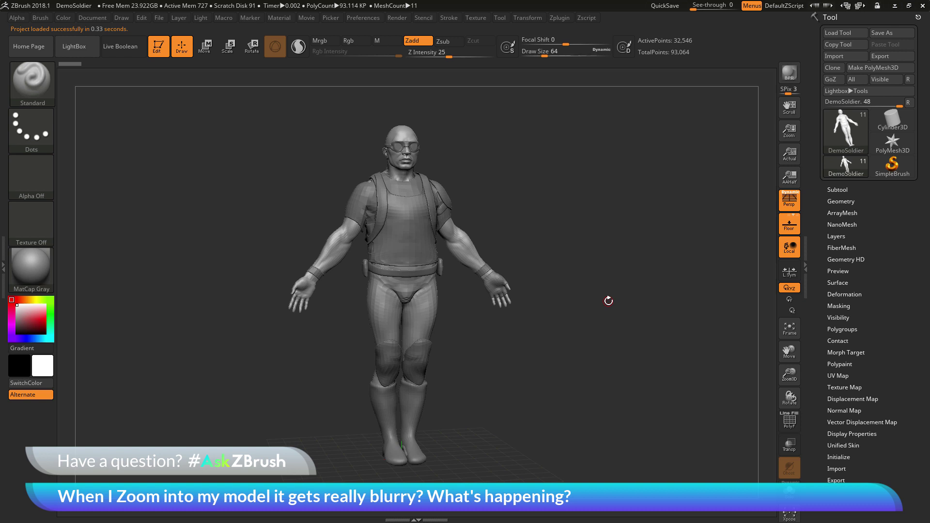
{"action": "key", "text": "shift+p"}
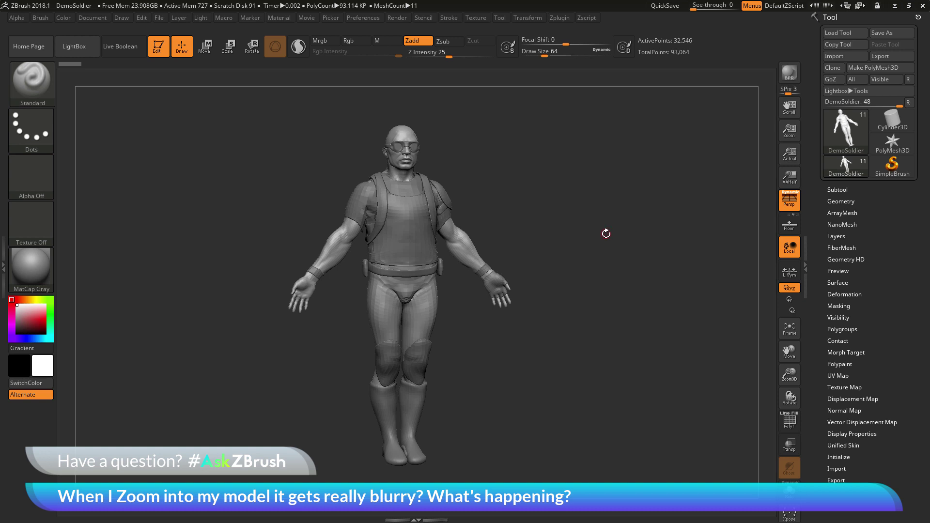
Magnify the canvas with Zoom Document to examine the soldier's edge quality up close, and frame the whole model
{"action": "left_click", "coordinate": [90, 19]}
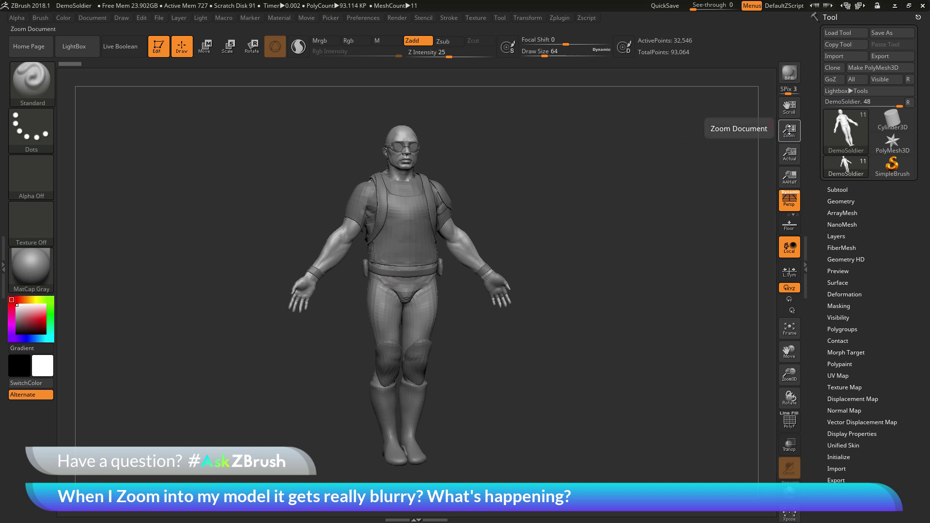
{"action": "left_click", "coordinate": [788, 130]}
{"action": "left_click_drag", "start_coordinate": [789, 130], "coordinate": [789, 267]}
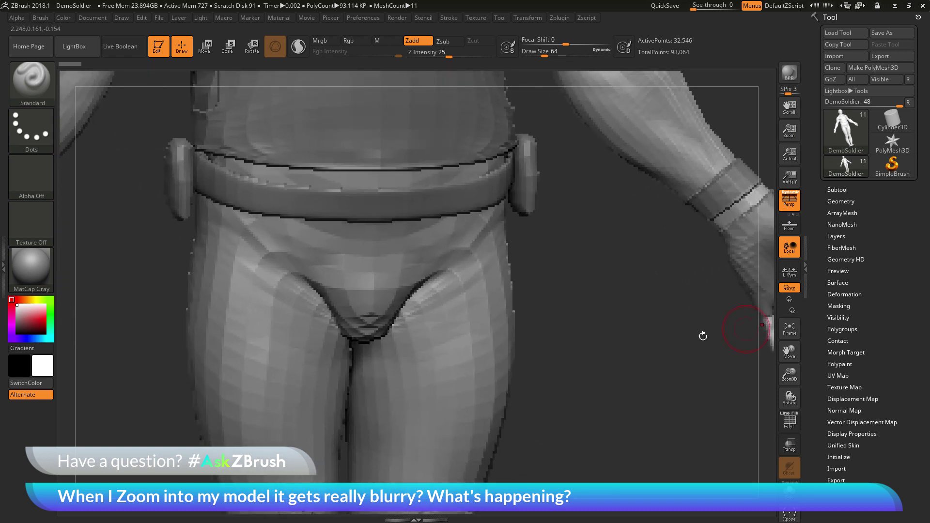
{"action": "left_click_drag", "start_coordinate": [598, 286], "coordinate": [554, 441], "text": "alt"}
{"action": "left_click_drag", "start_coordinate": [645, 203], "coordinate": [789, 177], "text": "alt"}
{"action": "left_click_drag", "start_coordinate": [790, 222], "coordinate": [789, 198]}
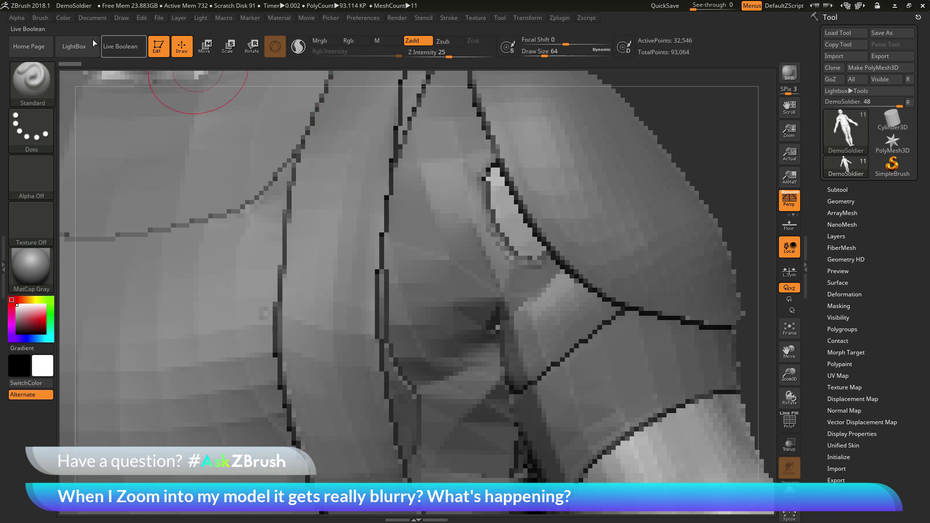
{"action": "left_click", "coordinate": [93, 19]}
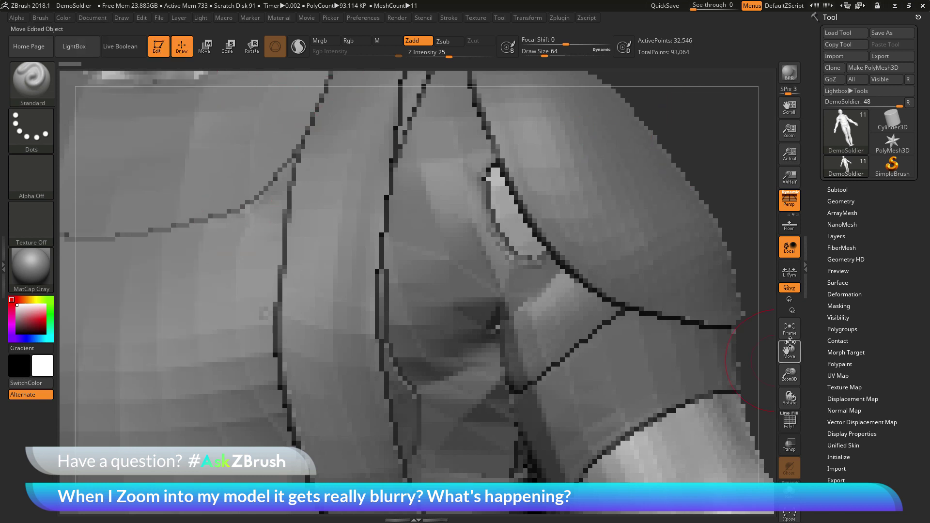
{"action": "left_click", "coordinate": [790, 327]}
{"action": "left_click_drag", "start_coordinate": [646, 315], "coordinate": [628, 292]}
{"action": "mouse_move", "coordinate": [489, 260]}
{"action": "left_mouse_down"}
{"action": "mouse_move", "coordinate": [606, 273]}
{"action": "mouse_move", "coordinate": [499, 272]}
{"action": "left_mouse_up"}
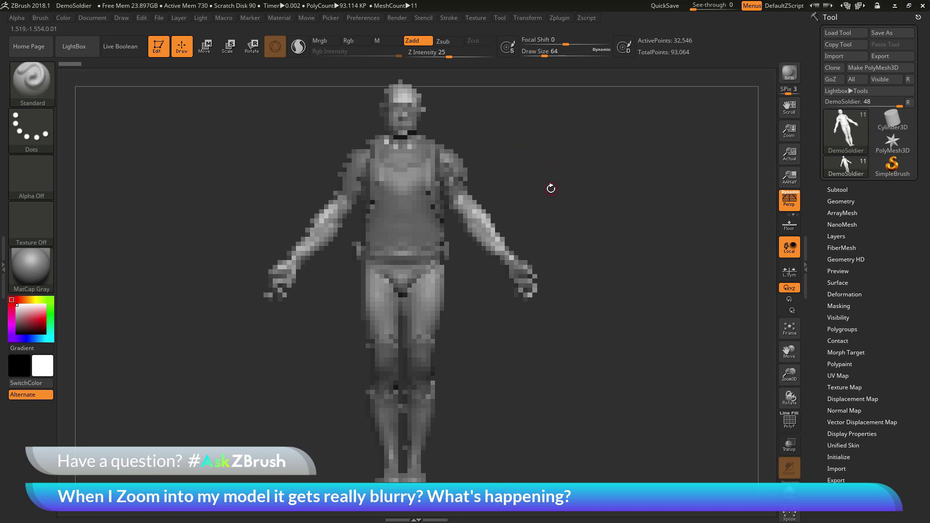
Choose the SnakeHook brush and set its draw size to 611
{"action": "key", "text": "b"}
{"action": "key", "text": "s"}
{"action": "key", "text": "h"}
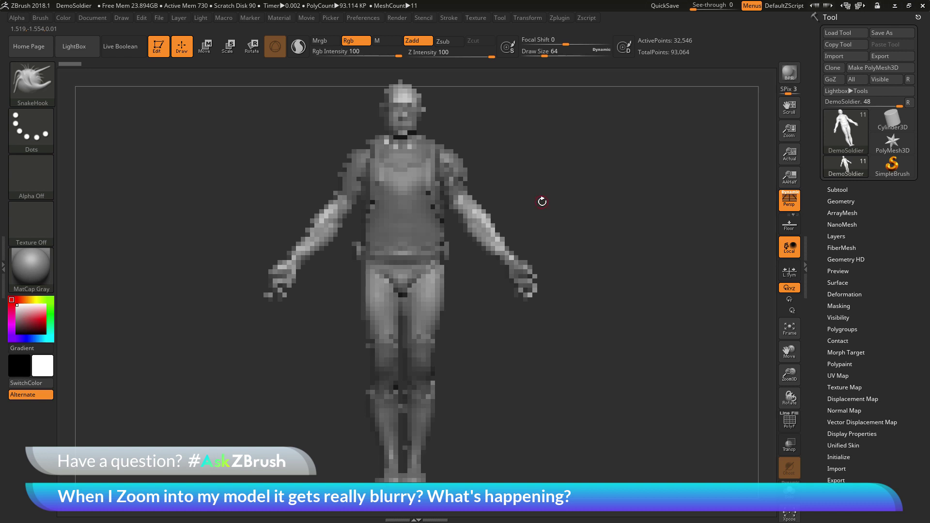
{"action": "key", "text": "space"}
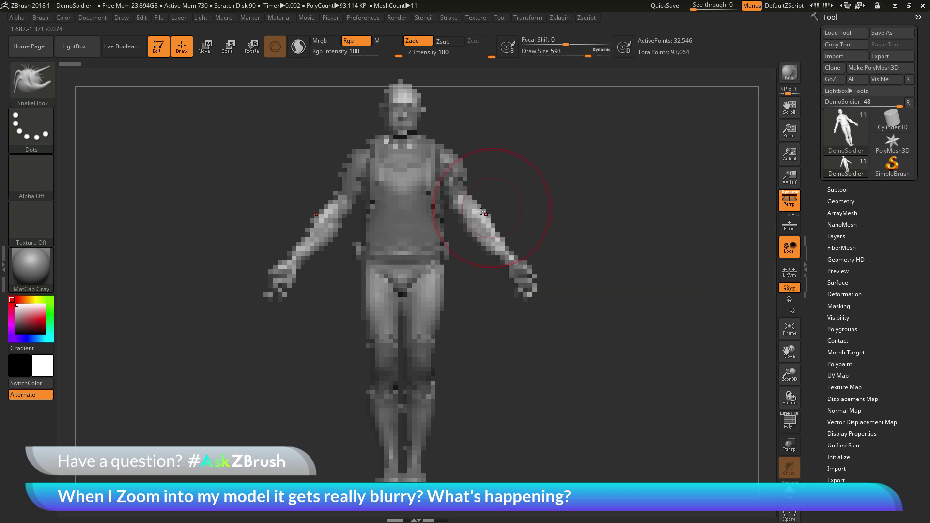
{"action": "left_click", "coordinate": [299, 46]}
{"action": "left_click", "coordinate": [845, 201]}
{"action": "left_click", "coordinate": [838, 235]}
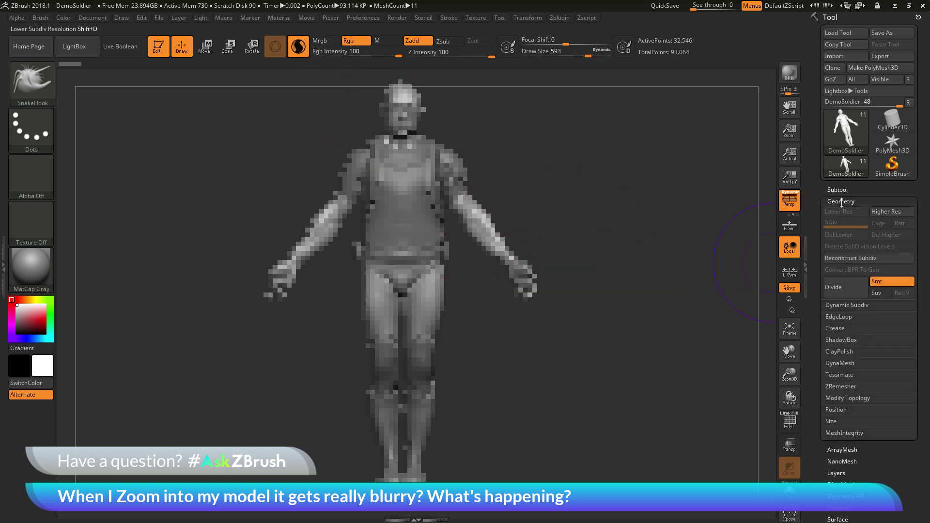
{"action": "left_click", "coordinate": [840, 202]}
{"action": "key", "text": "space"}
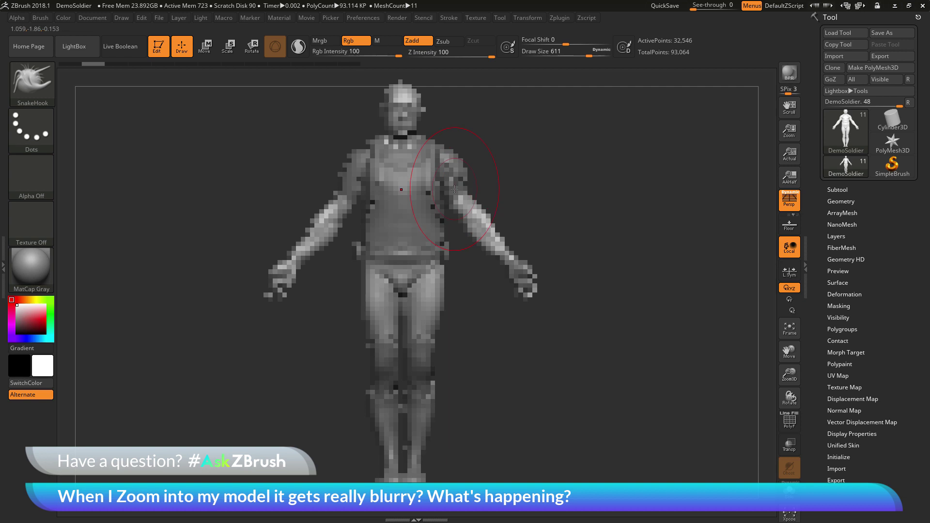
Pull the soldier's arms, thighs, lower legs, head and shoulders out of shape with large SnakeHook strokes
{"action": "mouse_move", "coordinate": [454, 189]}
{"action": "left_mouse_down"}
{"action": "mouse_move", "coordinate": [514, 329]}
{"action": "mouse_move", "coordinate": [519, 441]}
{"action": "left_mouse_up"}
{"action": "left_click_drag", "start_coordinate": [501, 293], "coordinate": [503, 310]}
{"action": "left_click_drag", "start_coordinate": [468, 196], "coordinate": [473, 228]}
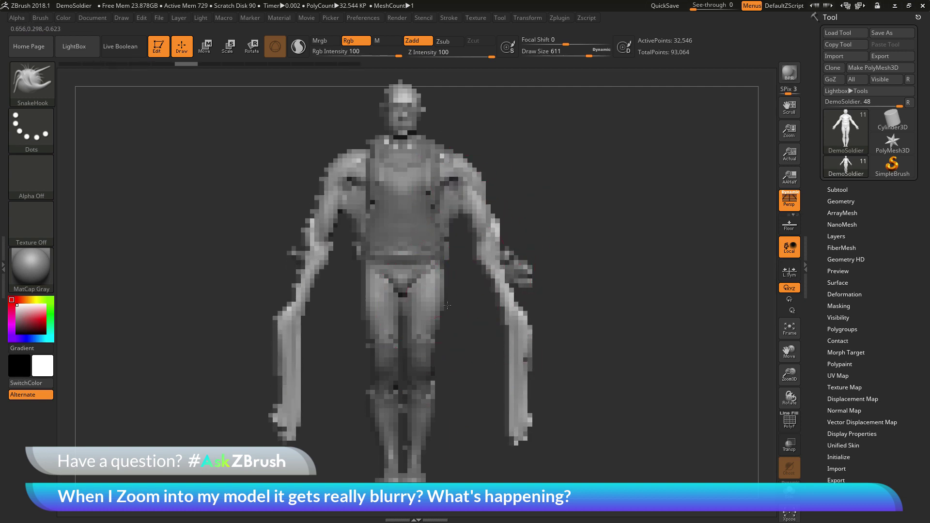
{"action": "left_click_drag", "start_coordinate": [431, 291], "coordinate": [442, 305]}
{"action": "left_click_drag", "start_coordinate": [424, 383], "coordinate": [432, 422]}
{"action": "left_click_drag", "start_coordinate": [421, 469], "coordinate": [432, 443]}
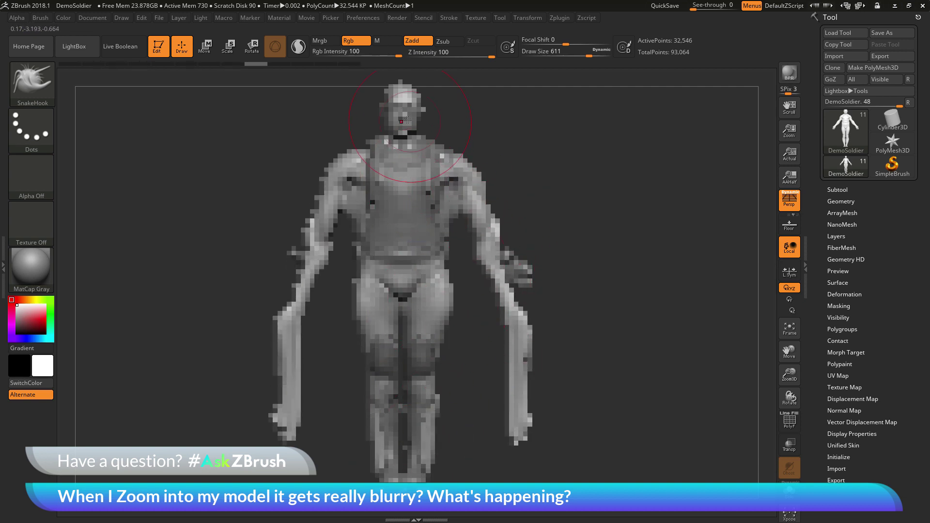
{"action": "mouse_move", "coordinate": [406, 108]}
{"action": "left_mouse_down"}
{"action": "mouse_move", "coordinate": [408, 134]}
{"action": "mouse_move", "coordinate": [421, 132]}
{"action": "mouse_move", "coordinate": [412, 141]}
{"action": "left_mouse_up"}
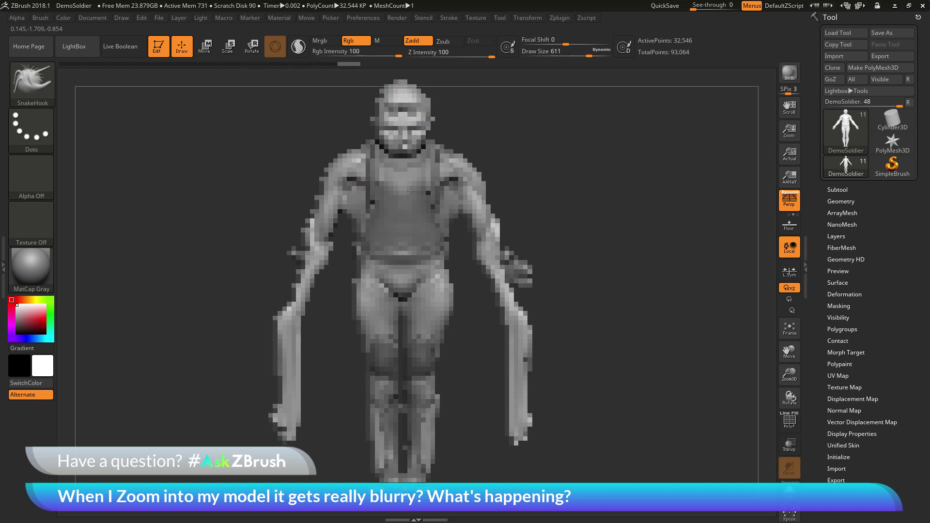
{"action": "left_click_drag", "start_coordinate": [354, 180], "coordinate": [354, 164]}
{"action": "left_click_drag", "start_coordinate": [343, 169], "coordinate": [353, 185]}
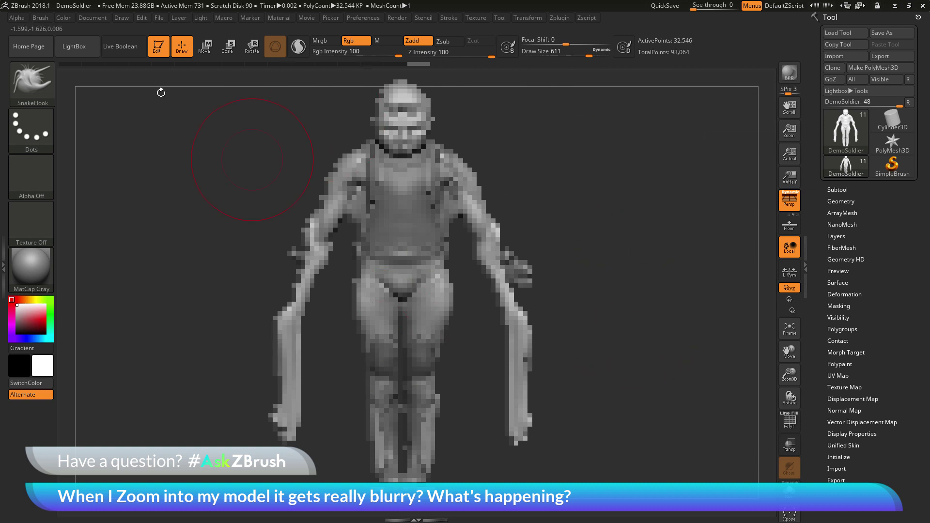
Return the document to its actual size and look at the distorted soldier in the canvas
{"action": "left_click", "coordinate": [92, 18]}
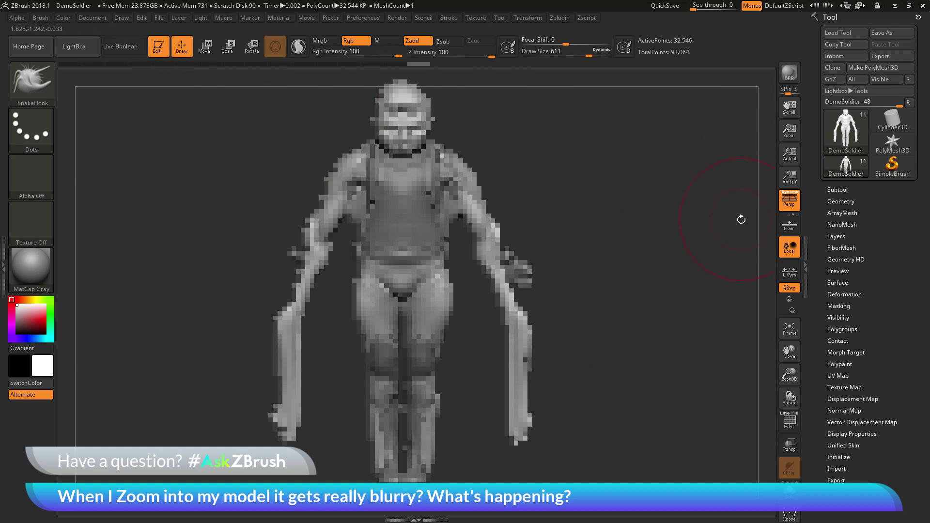
{"action": "left_click", "coordinate": [790, 156]}
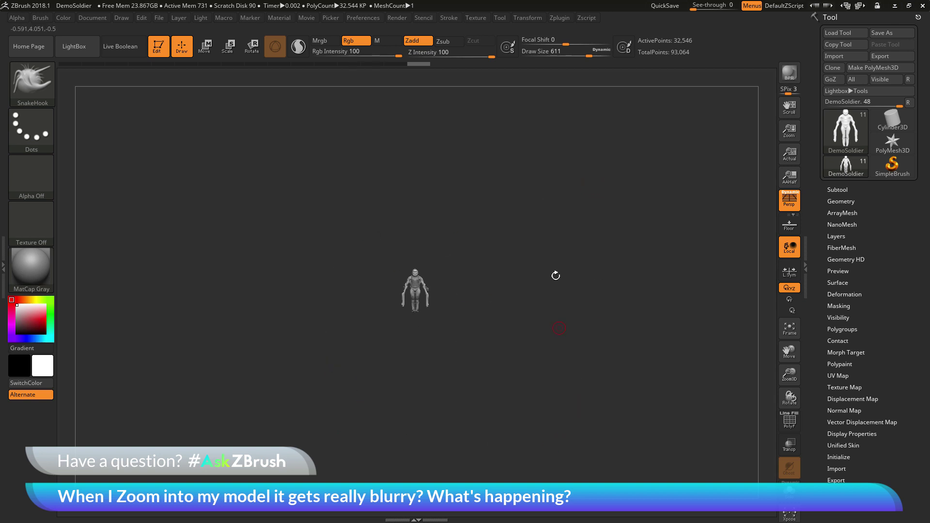
{"action": "mouse_move", "coordinate": [552, 257]}
{"action": "left_mouse_down"}
{"action": "mouse_move", "coordinate": [529, 259]}
{"action": "mouse_move", "coordinate": [557, 262]}
{"action": "mouse_move", "coordinate": [534, 266]}
{"action": "left_mouse_up"}
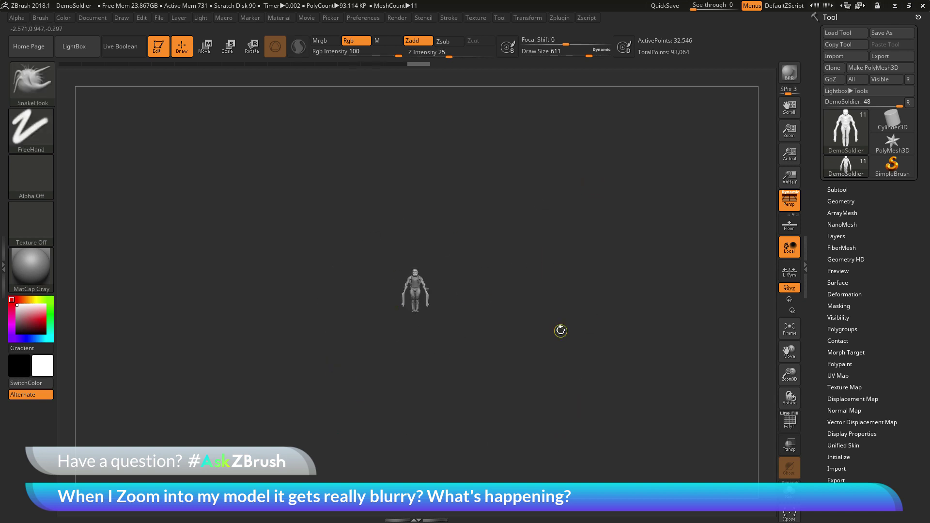
Undo all the SnakeHook strokes on the soldier
{"action": "key", "text": "ctrl+z"}
{"action": "key", "text": "ctrl+z"}
{"action": "key", "text": "ctrl+z"}
{"action": "key", "text": "ctrl+z"}
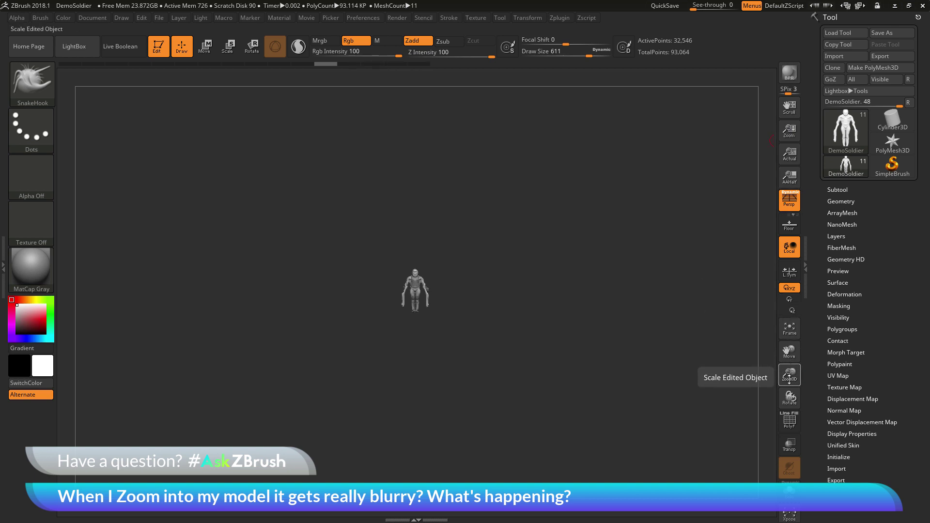
{"action": "mouse_move", "coordinate": [790, 378]}
{"action": "left_mouse_down"}
{"action": "mouse_move", "coordinate": [760, 336]}
{"action": "mouse_move", "coordinate": [765, 388]}
{"action": "mouse_move", "coordinate": [760, 358]}
{"action": "mouse_move", "coordinate": [750, 381]}
{"action": "mouse_move", "coordinate": [758, 397]}
{"action": "mouse_move", "coordinate": [766, 376]}
{"action": "left_mouse_up"}
{"action": "key", "text": "ctrl"}
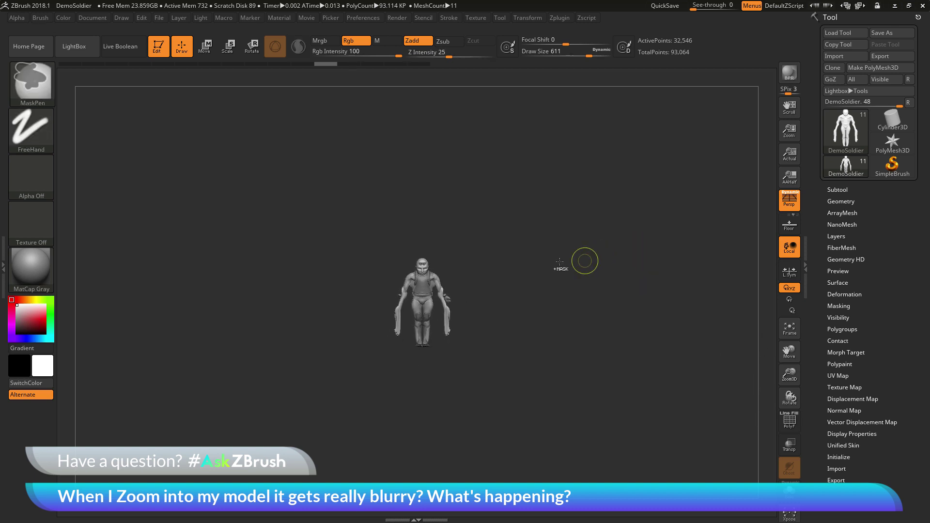
{"action": "key", "text": "ctrl+z"}
{"action": "key", "text": "ctrl+z"}
{"action": "key", "text": "ctrl+z"}
{"action": "key", "text": "ctrl+z"}
{"action": "key", "text": "ctrl+z"}
{"action": "key", "text": "ctrl+z"}
{"action": "key", "text": "ctrl+z"}
{"action": "key", "text": "ctrl+z"}
{"action": "key", "text": "ctrl+z"}
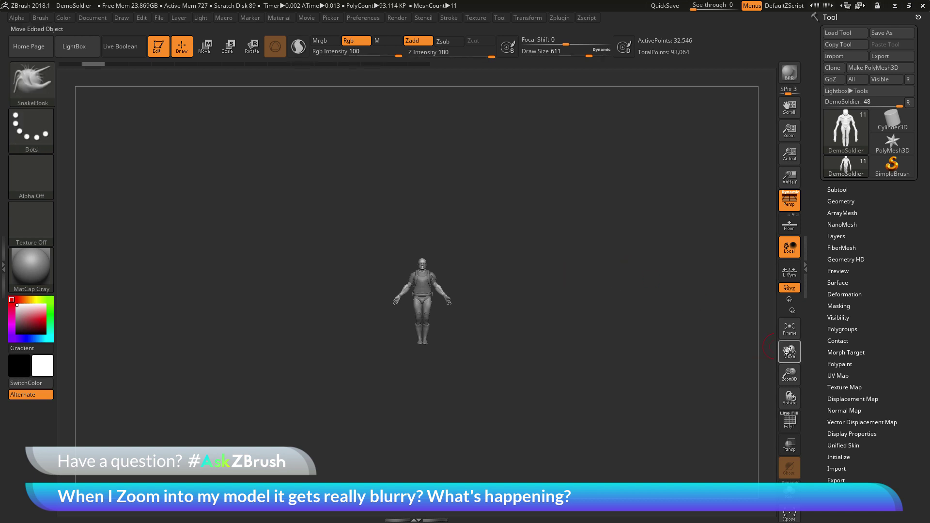
Enlarge the soldier with Scale Edited Object, angle the view onto the upper body, and set the draw size to 202
{"action": "left_click_drag", "start_coordinate": [788, 373], "coordinate": [645, 184]}
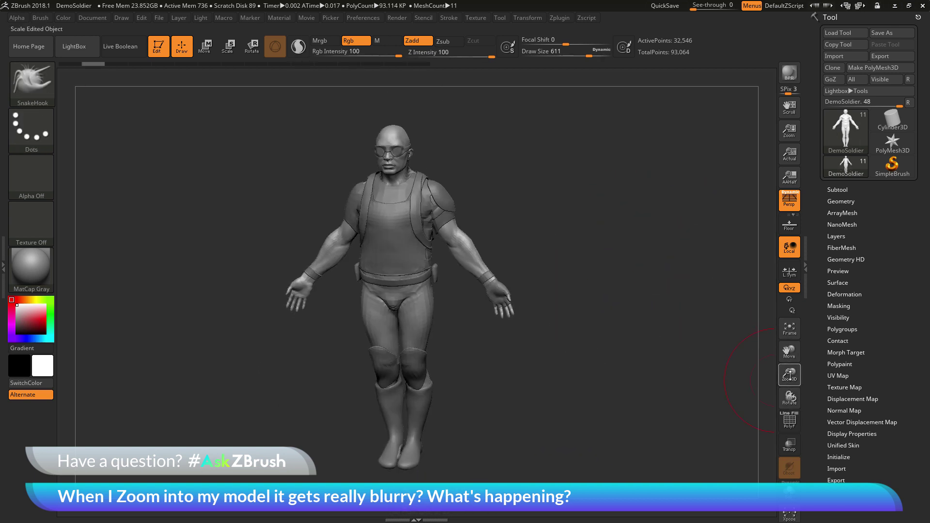
{"action": "left_click_drag", "start_coordinate": [791, 376], "coordinate": [794, 434]}
{"action": "mouse_move", "coordinate": [656, 264]}
{"action": "left_mouse_down", "text": "alt"}
{"action": "mouse_move", "coordinate": [662, 346]}
{"action": "mouse_move", "coordinate": [685, 243]}
{"action": "mouse_move", "coordinate": [599, 243]}
{"action": "left_mouse_up", "text": "alt"}
{"action": "key", "text": "space"}
{"action": "left_click_drag", "start_coordinate": [674, 281], "coordinate": [630, 286]}
{"action": "mouse_move", "coordinate": [660, 310]}
{"action": "left_mouse_down", "text": "alt"}
{"action": "mouse_move", "coordinate": [658, 232]}
{"action": "mouse_move", "coordinate": [667, 265]}
{"action": "left_mouse_up", "text": "alt"}
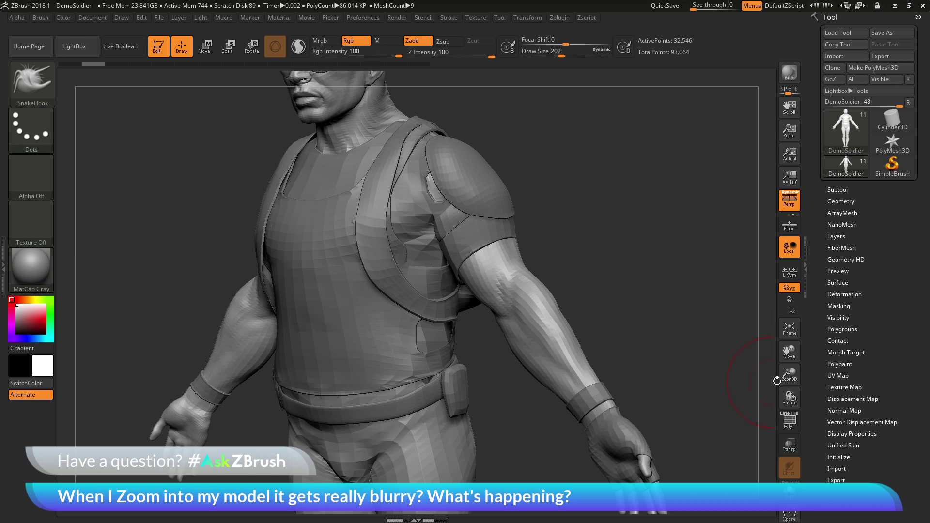
Scale the edited object up to examine the chest surface closely, and frame the whole soldier again
{"action": "mouse_move", "coordinate": [784, 380]}
{"action": "left_mouse_down"}
{"action": "mouse_move", "coordinate": [793, 496]}
{"action": "mouse_move", "coordinate": [792, 473]}
{"action": "left_mouse_up"}
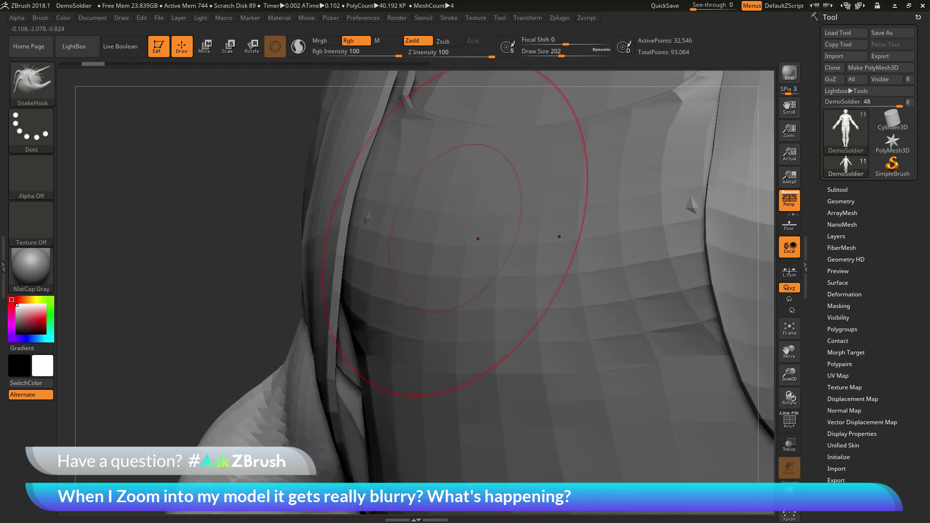
{"action": "left_click_drag", "start_coordinate": [790, 377], "coordinate": [792, 390]}
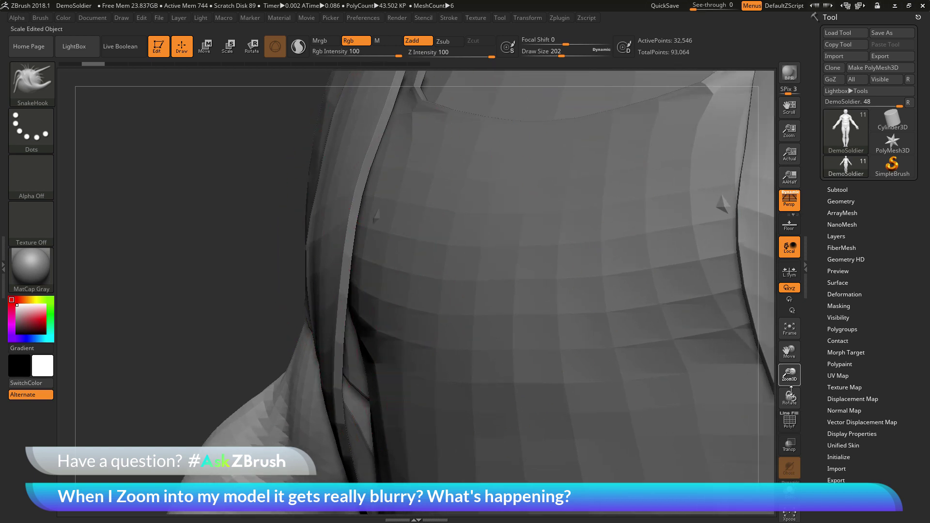
{"action": "left_click_drag", "start_coordinate": [784, 370], "coordinate": [583, 210]}
{"action": "key", "text": "f"}
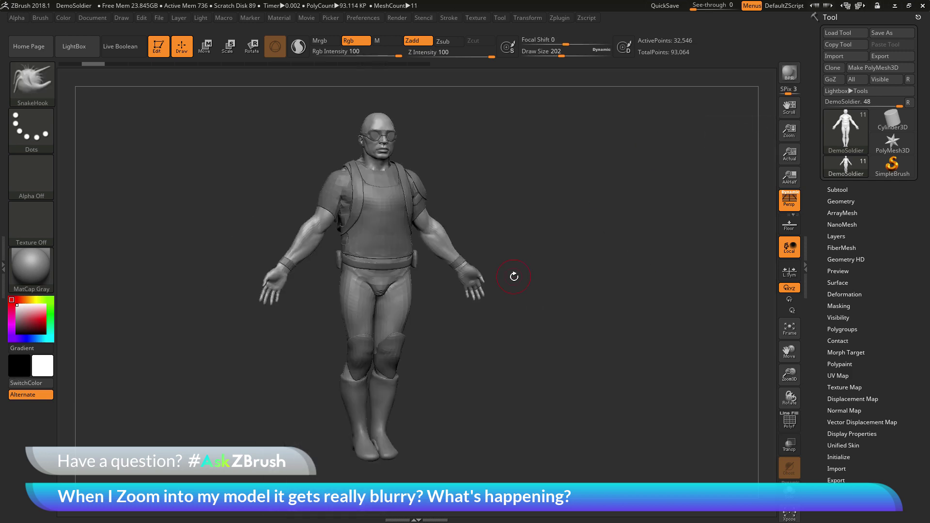
Compare Zoom Document magnification with Scale Edited Object on the soldier, restoring the document to actual size
{"action": "left_click_drag", "start_coordinate": [791, 130], "coordinate": [796, 118]}
{"action": "left_click_drag", "start_coordinate": [548, 284], "coordinate": [514, 284]}
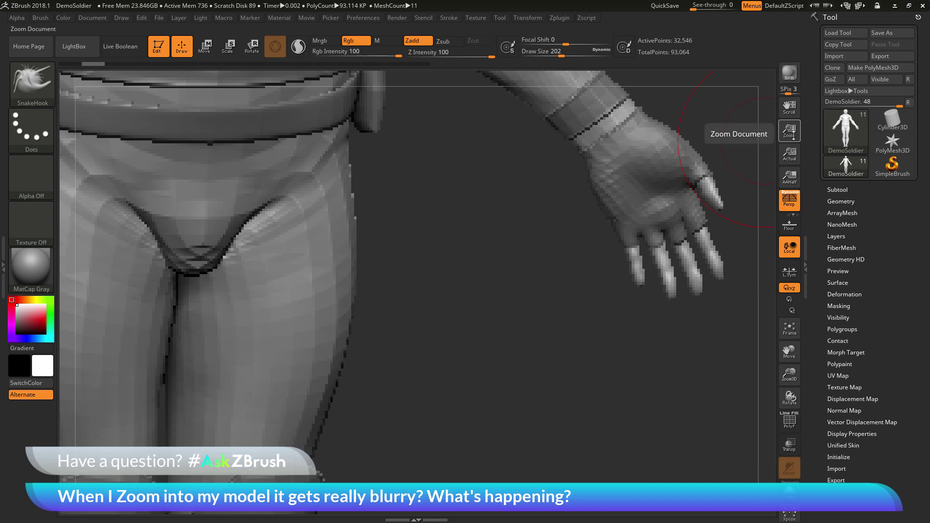
{"action": "left_click", "coordinate": [792, 160]}
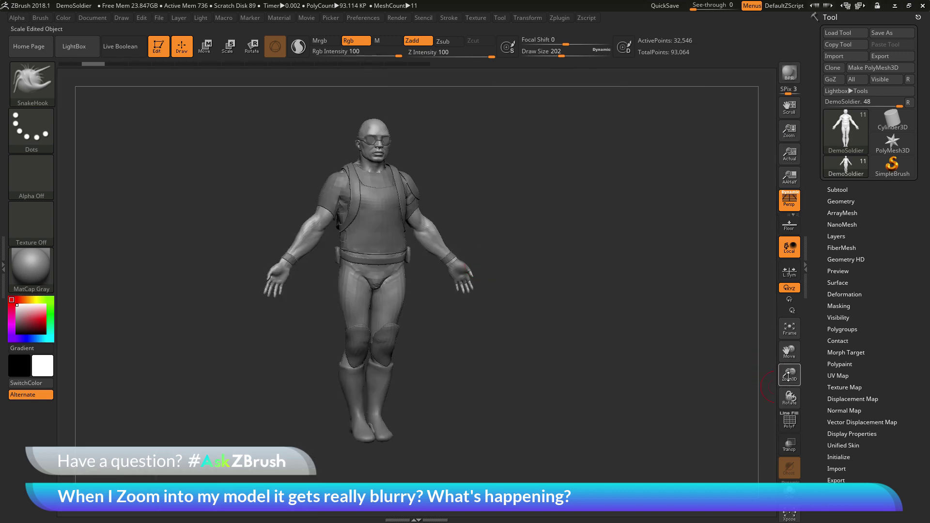
{"action": "mouse_move", "coordinate": [789, 376]}
{"action": "left_mouse_down"}
{"action": "mouse_move", "coordinate": [799, 459]}
{"action": "mouse_move", "coordinate": [790, 378]}
{"action": "mouse_move", "coordinate": [795, 431]}
{"action": "mouse_move", "coordinate": [794, 391]}
{"action": "left_mouse_up"}
{"action": "left_click_drag", "start_coordinate": [625, 294], "coordinate": [614, 280]}
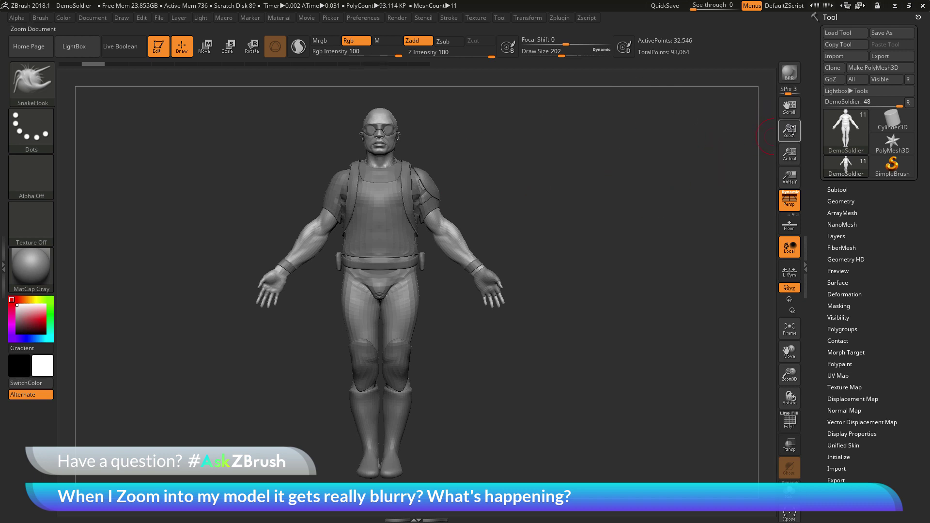
{"action": "left_click_drag", "start_coordinate": [790, 131], "coordinate": [785, 204]}
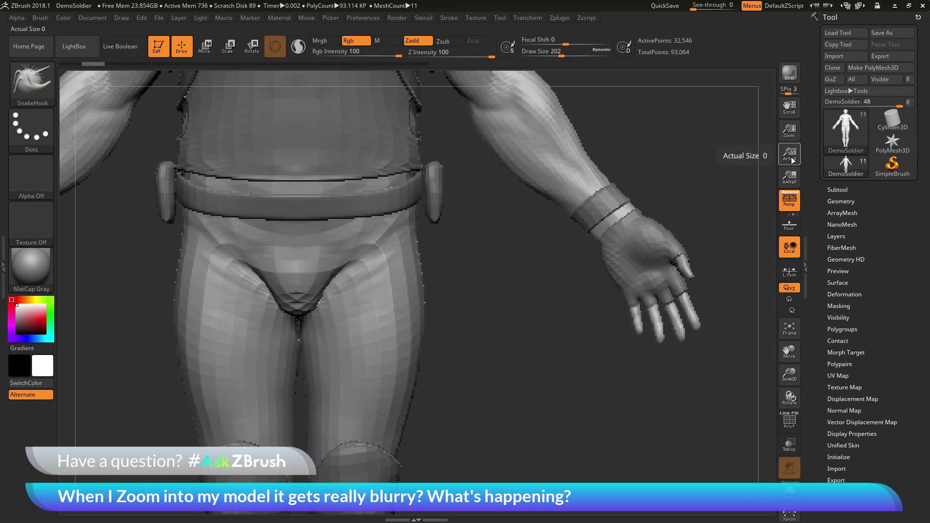
{"action": "left_click", "coordinate": [790, 155]}
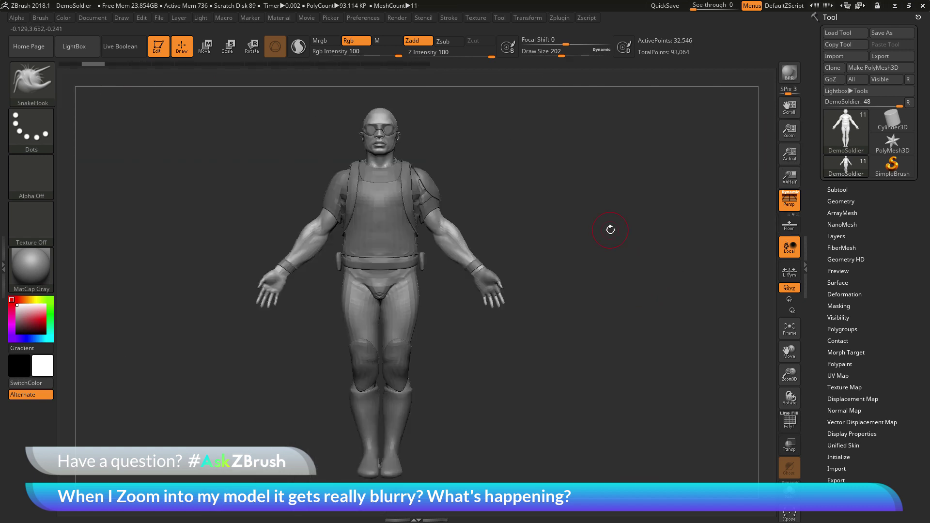
Examine the soldier at different sizes and angles using Scale Edited Object, panning and rotation
{"action": "left_click_drag", "start_coordinate": [790, 374], "coordinate": [757, 383]}
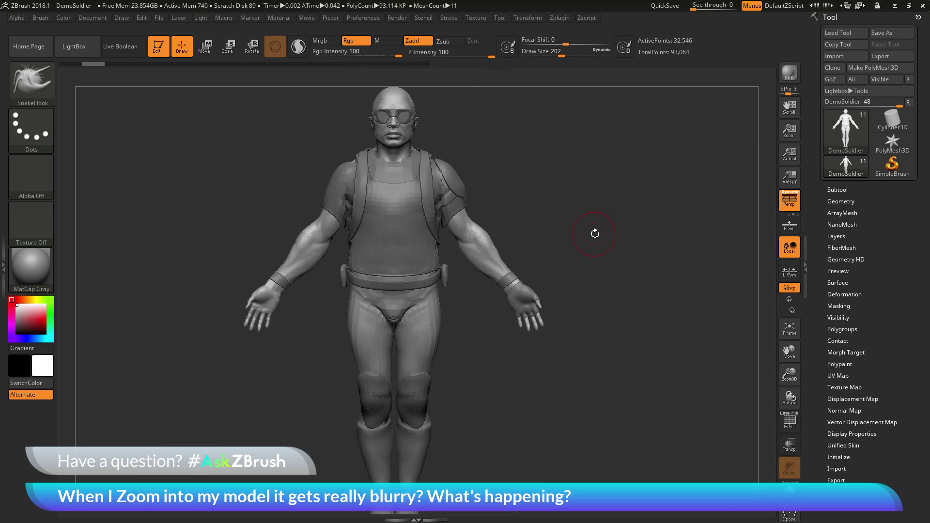
{"action": "left_click_drag", "start_coordinate": [594, 233], "coordinate": [603, 219], "text": "alt"}
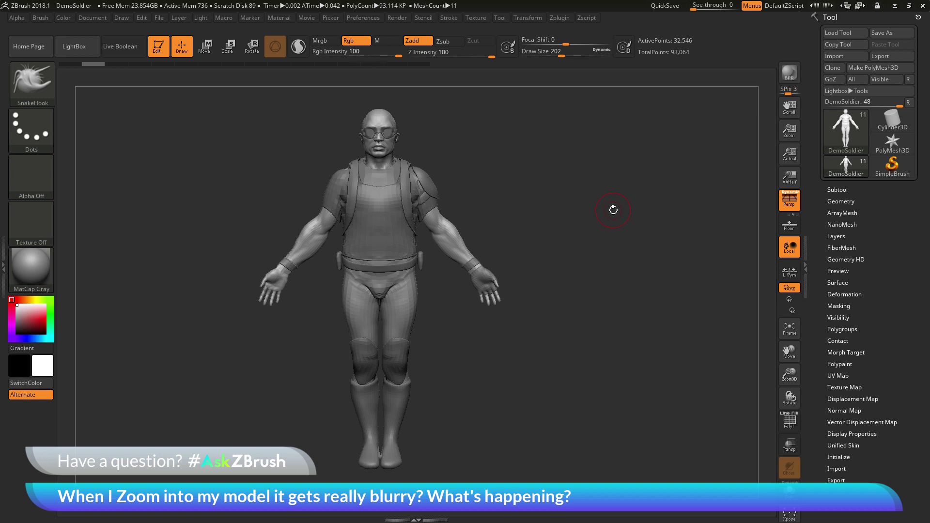
{"action": "left_click_drag", "start_coordinate": [607, 198], "coordinate": [615, 246]}
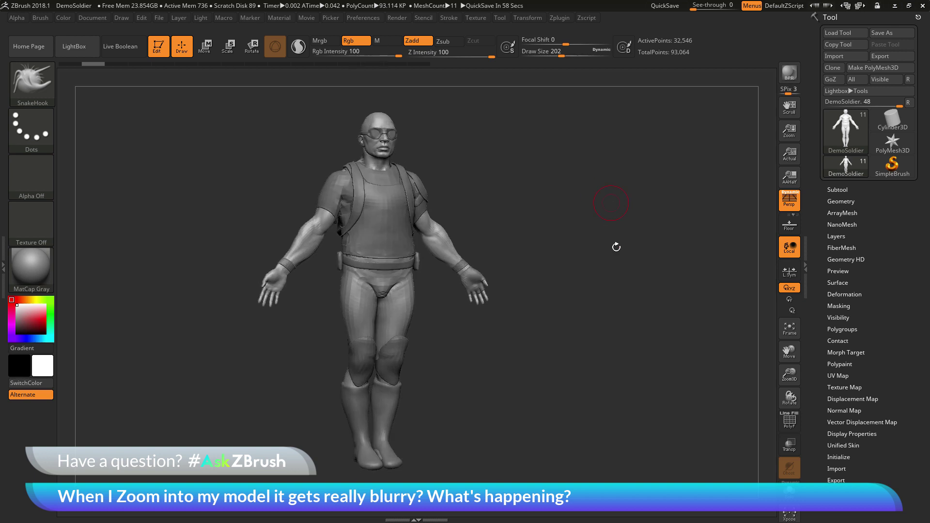
{"action": "left_click_drag", "start_coordinate": [797, 378], "coordinate": [787, 357]}
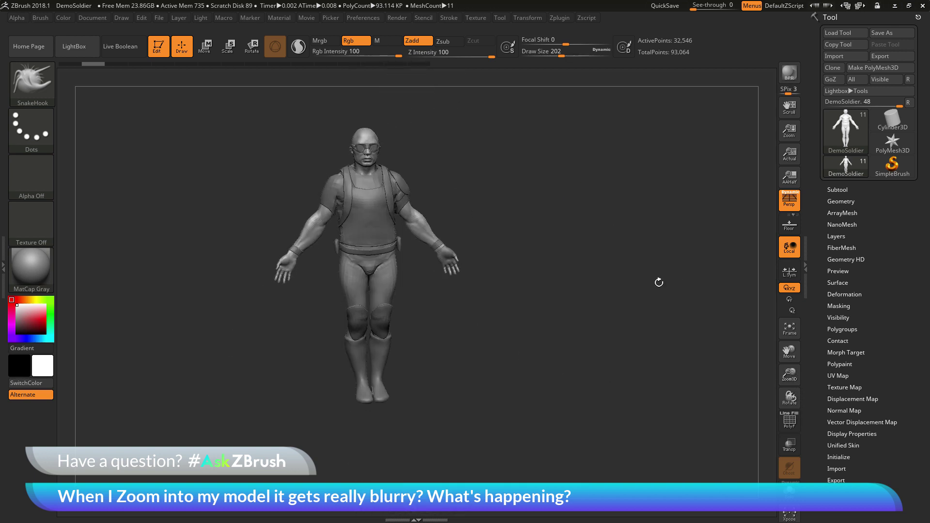
{"action": "left_click_drag", "start_coordinate": [623, 224], "coordinate": [630, 269], "text": "alt"}
{"action": "left_click_drag", "start_coordinate": [633, 251], "coordinate": [621, 236]}
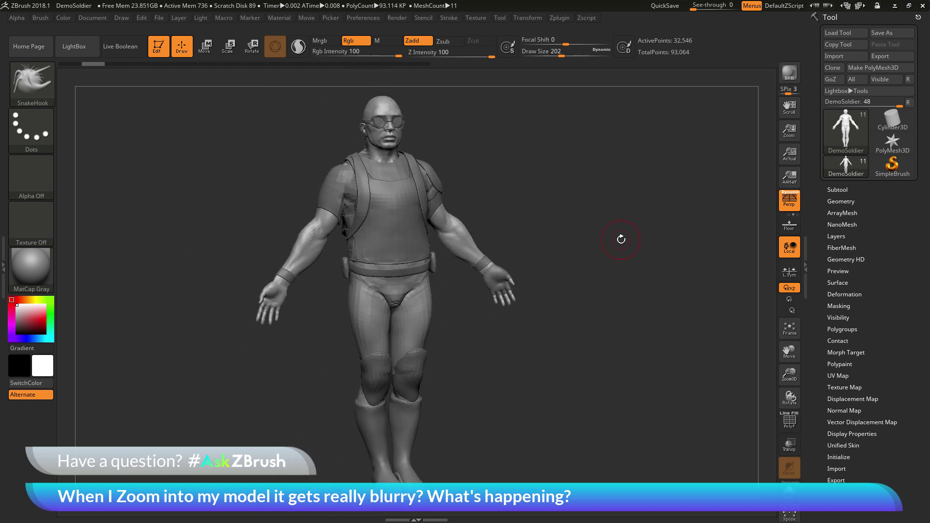